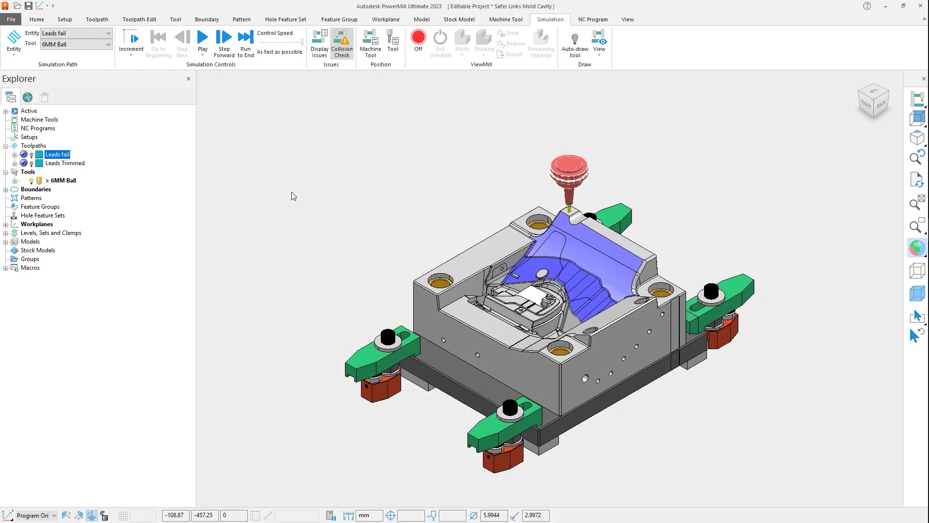
double_click(41, 157)
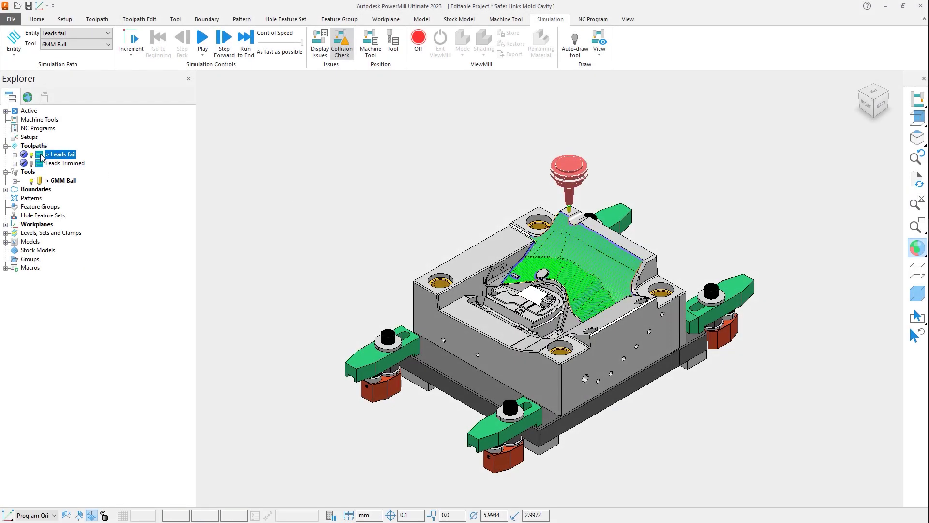
right_click(41, 156)
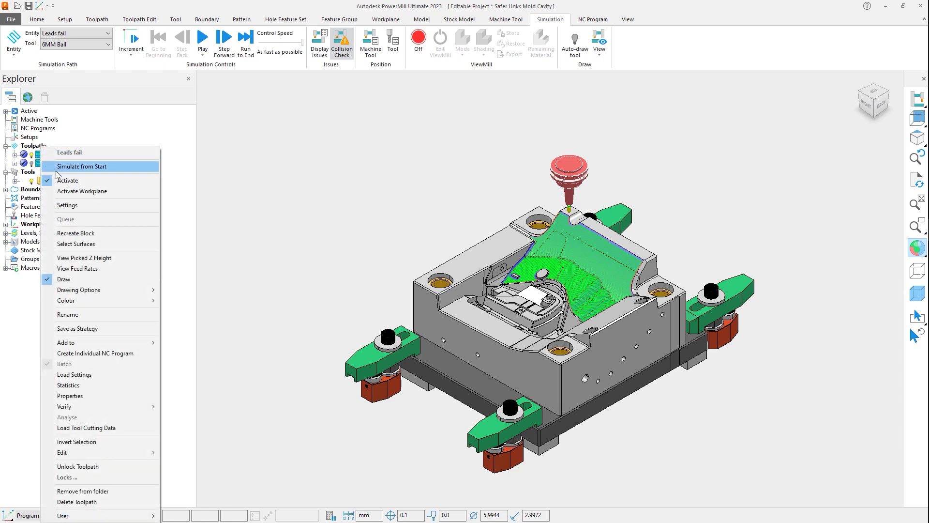
left_click(68, 205)
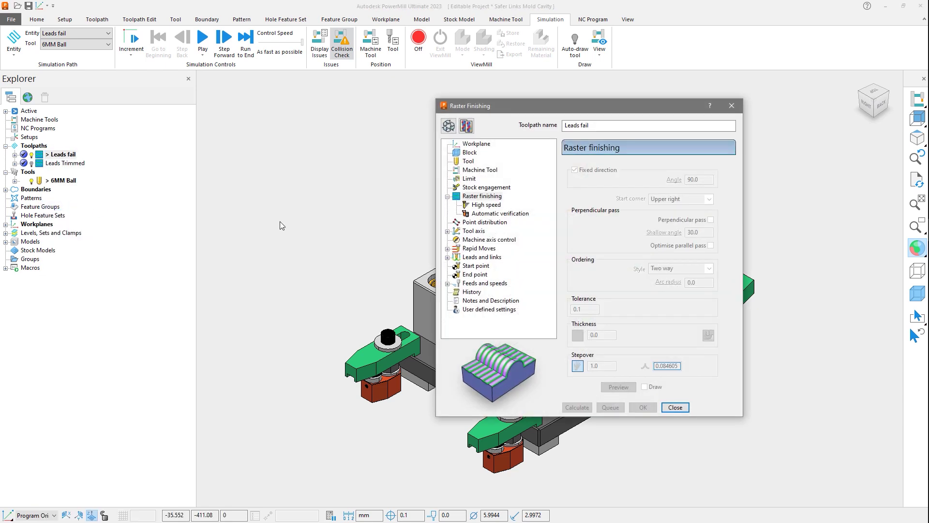
left_click(448, 126)
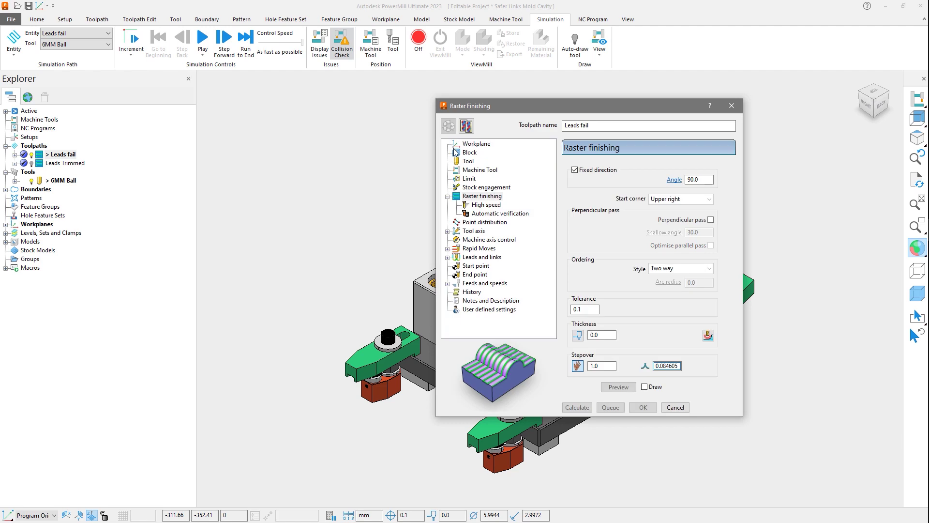
left_click(448, 257)
left_click(479, 265)
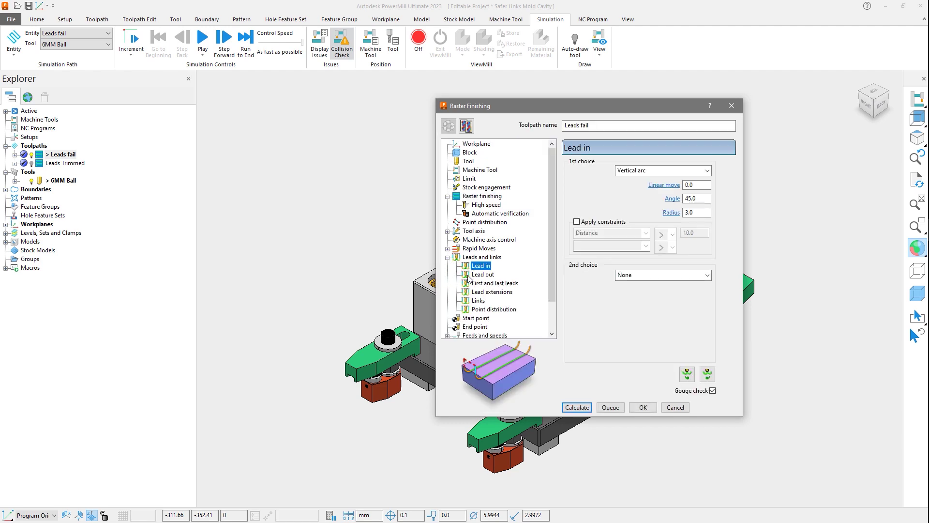
left_click(479, 274)
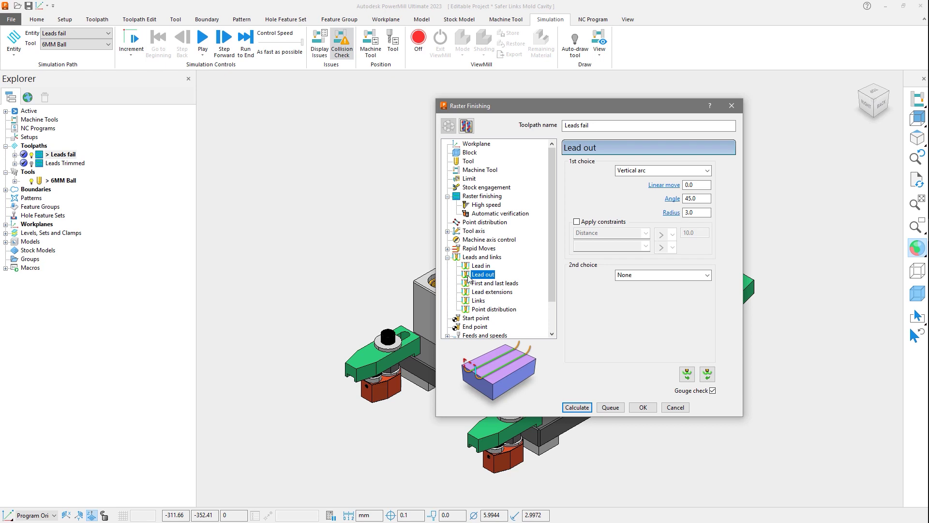
left_click(643, 408)
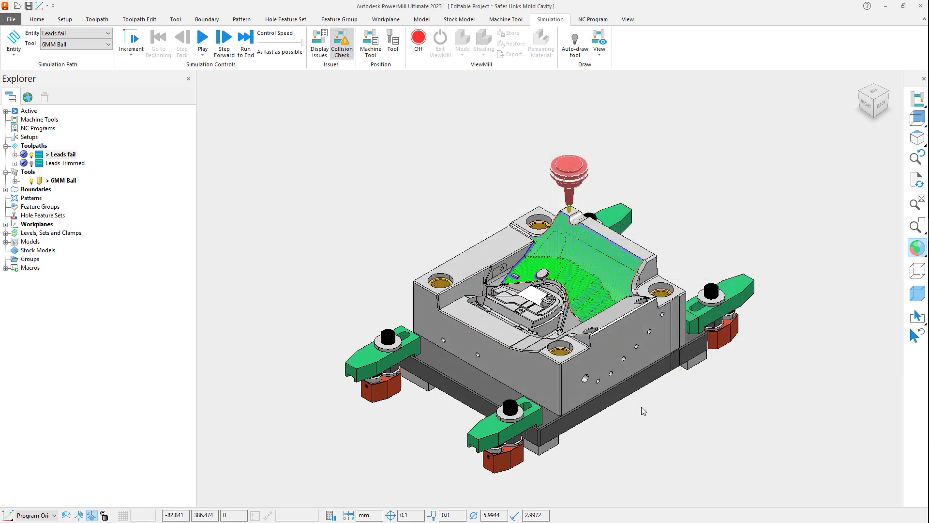
Step: Zoom to the cavity wall and simulate the Leads fail toolpath from that pass with the 6MM Ball tool
scroll(641, 406, "up", 6)
scroll(640, 407, "up", 1)
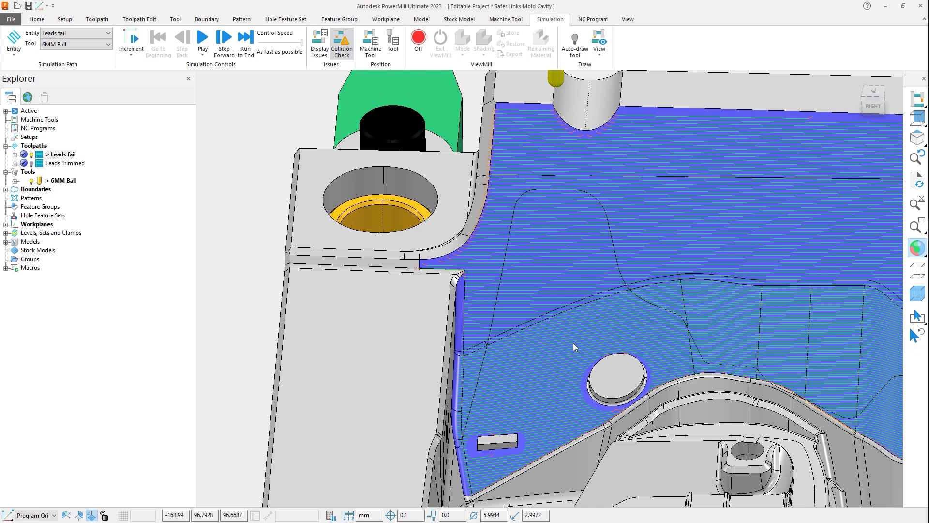
right_click(459, 368)
left_click(479, 401)
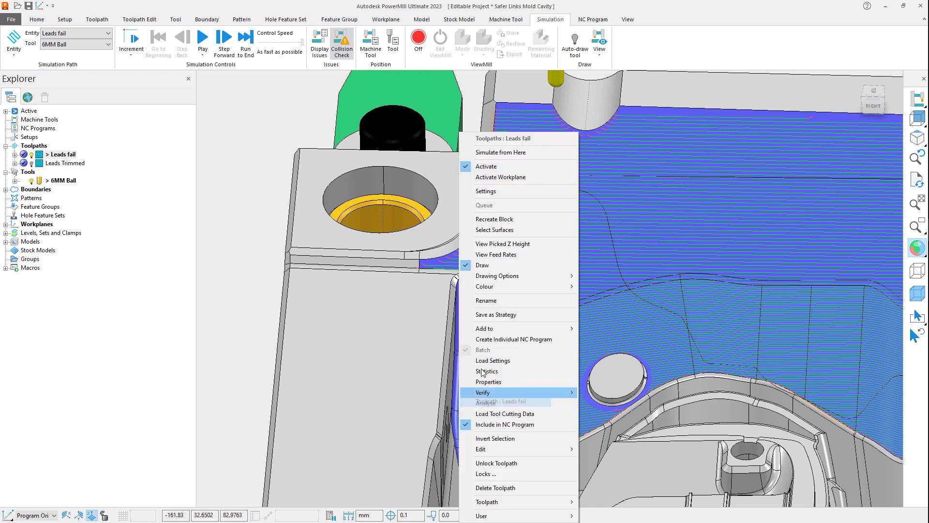
left_click(489, 153)
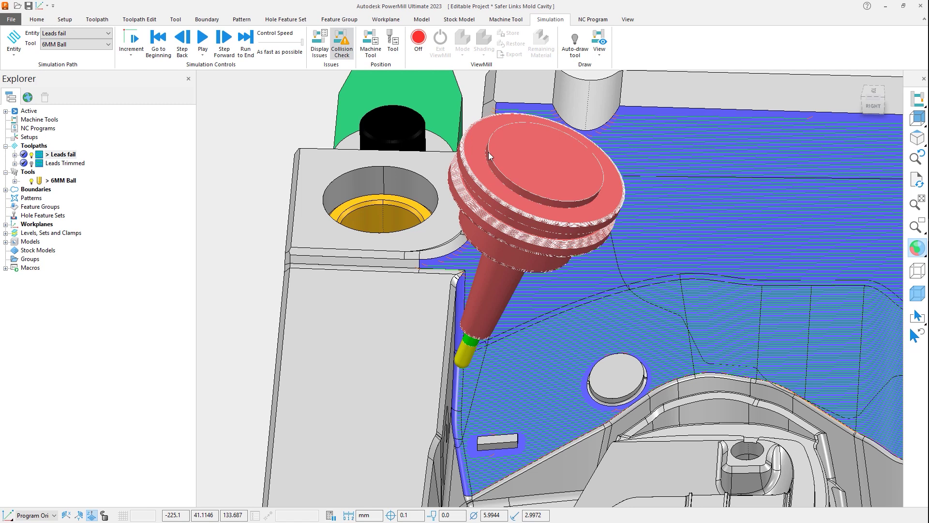
left_click(140, 19)
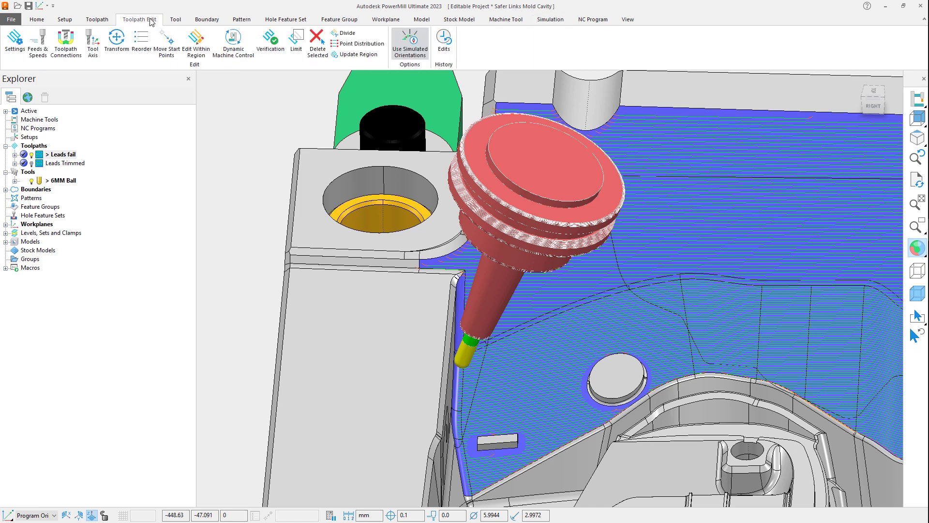
left_click(60, 49)
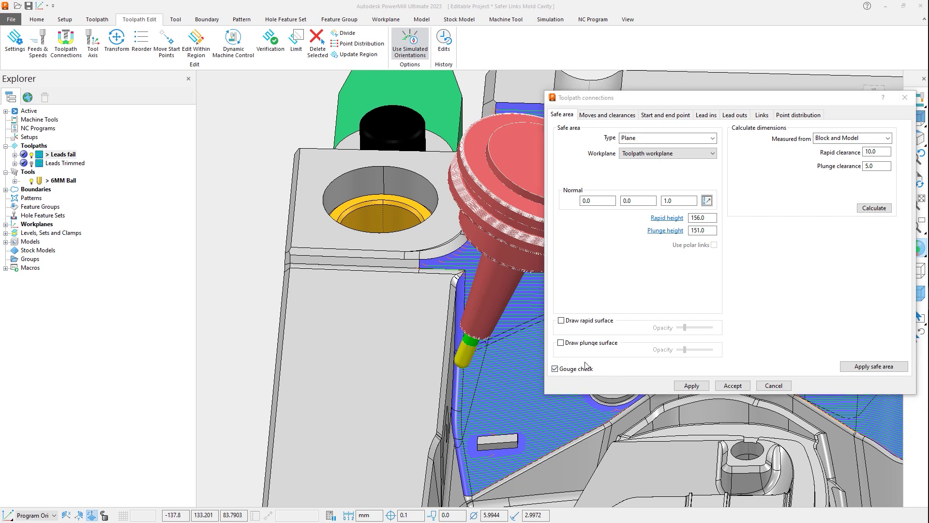
left_click(706, 114)
left_click(653, 146)
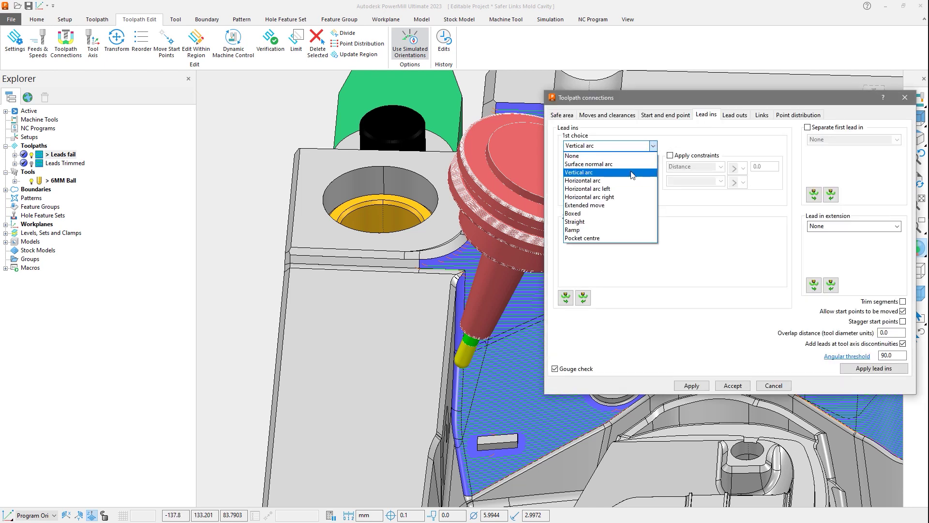
left_click(735, 117)
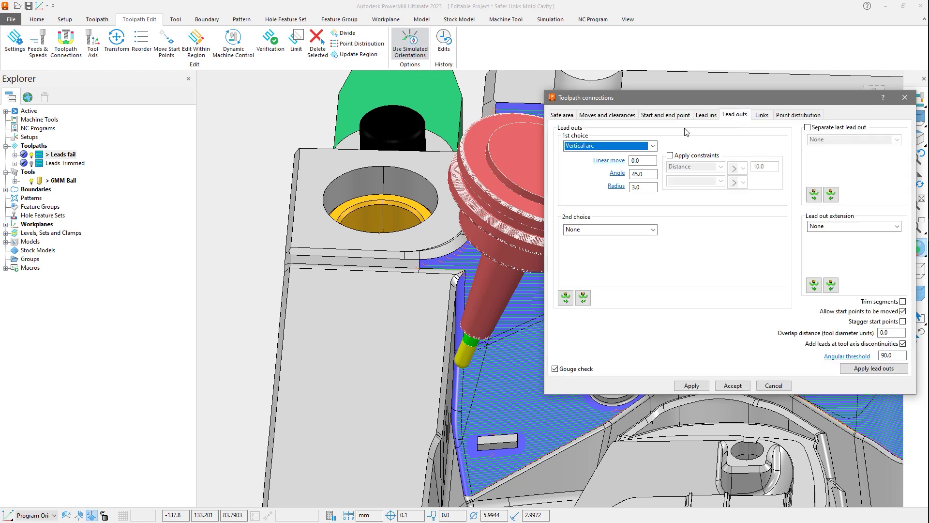
left_click(653, 146)
left_click(775, 387)
left_click(774, 386)
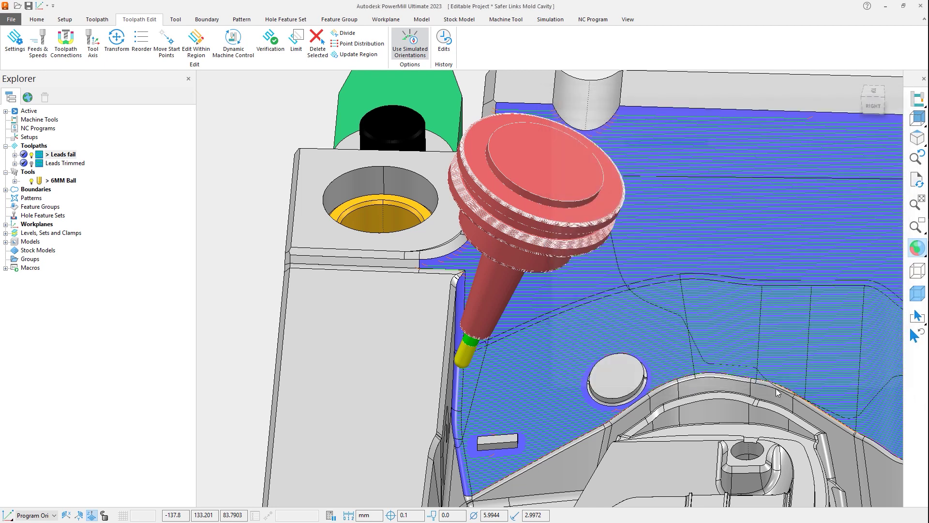
left_click(296, 50)
left_click(731, 180)
left_click(702, 200)
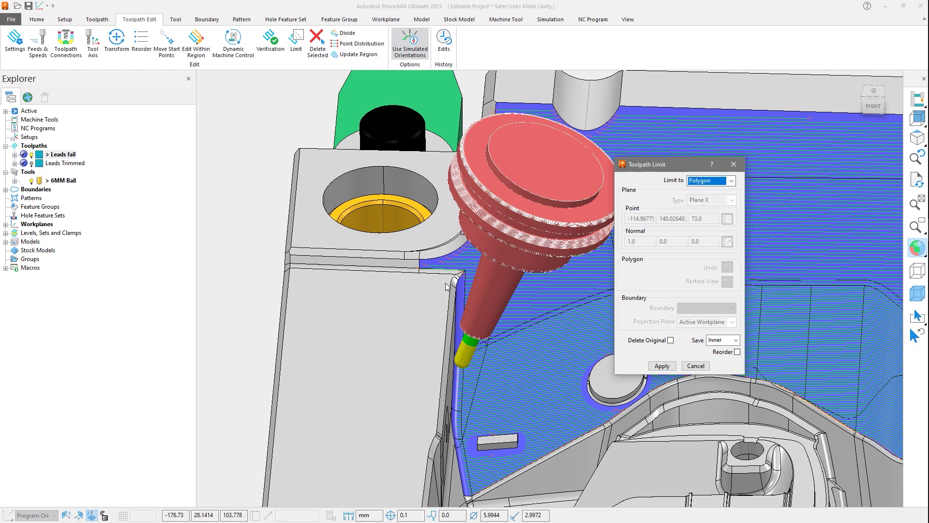
left_click(442, 270)
left_click(470, 270)
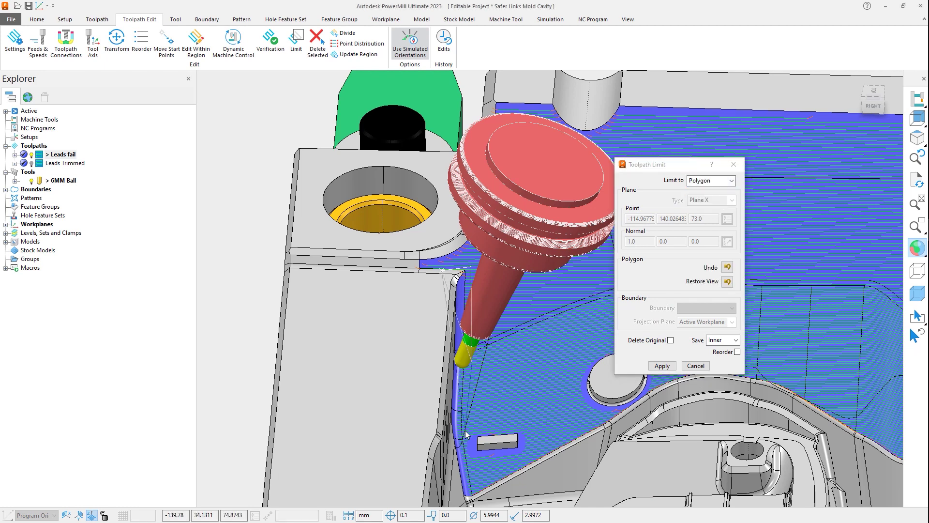
left_click(472, 499)
left_click(440, 503)
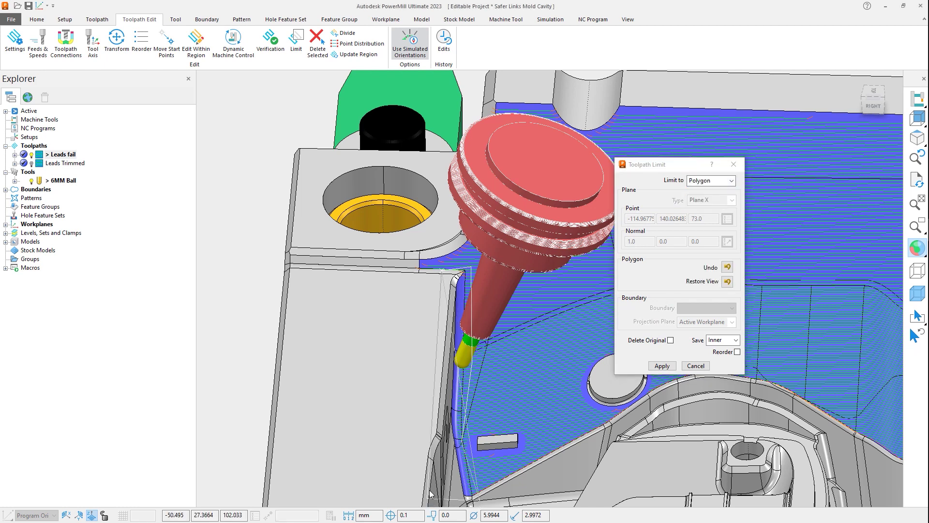
left_click(426, 293)
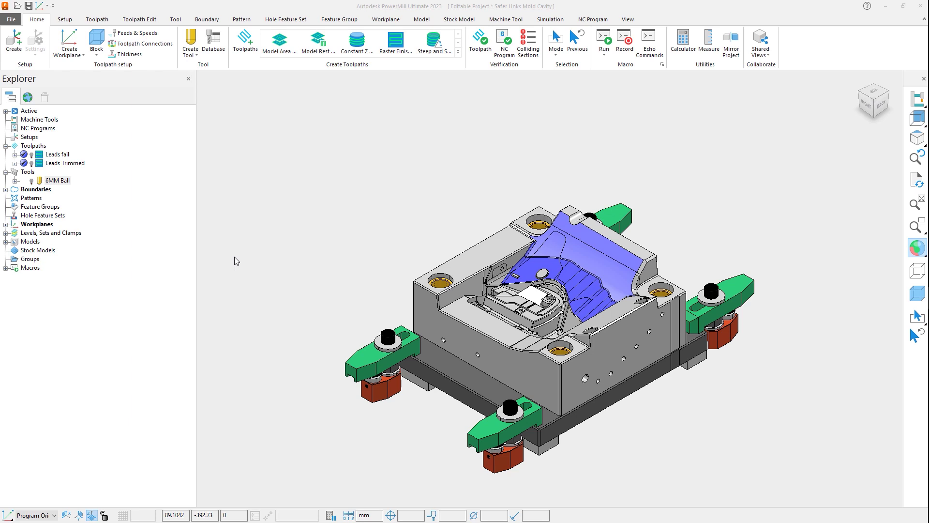
Step: Activate Leads Trimmed and confirm Trim segments is enabled under Leads and links, then cancel the settings
double_click(39, 163)
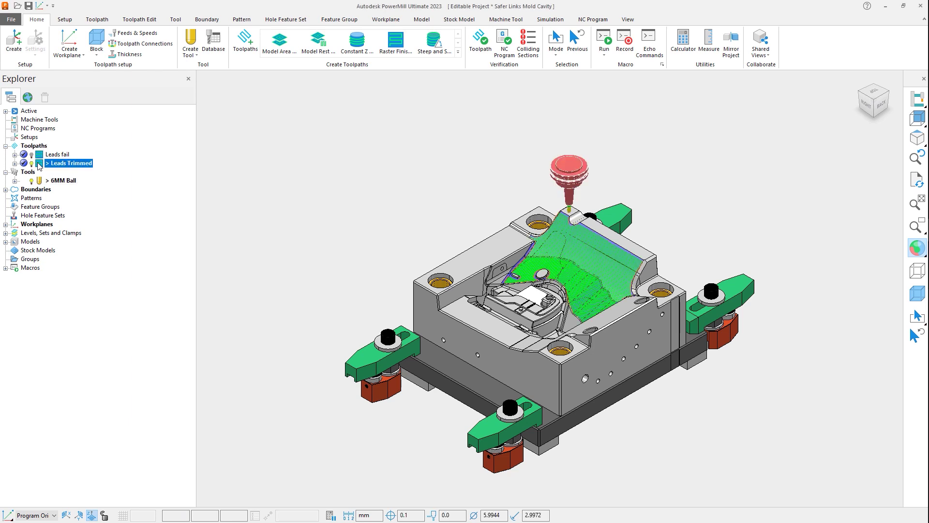
right_click(39, 164)
left_click(65, 204)
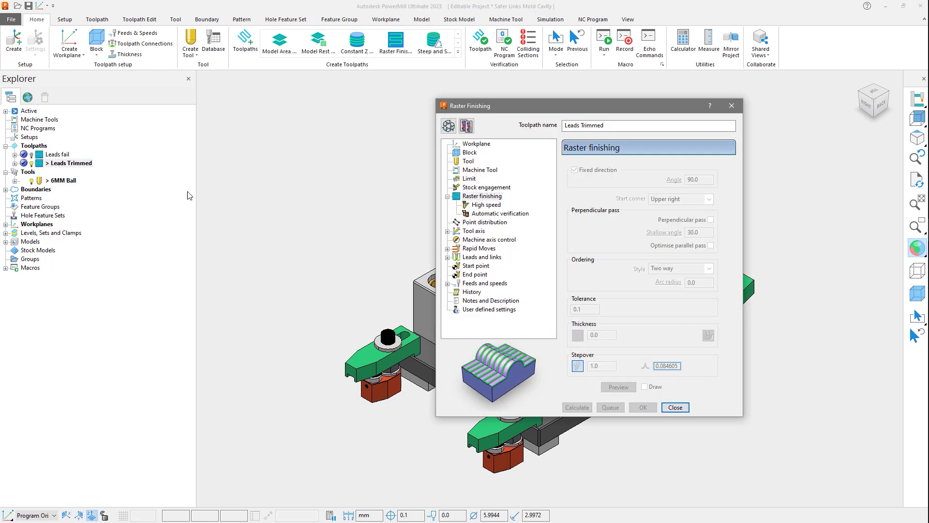
left_click(449, 125)
left_click(448, 257)
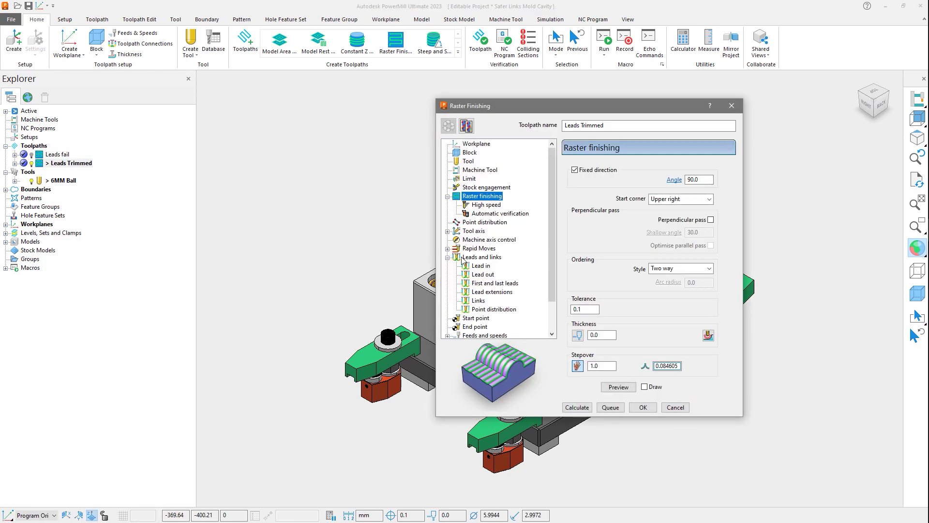
left_click(482, 257)
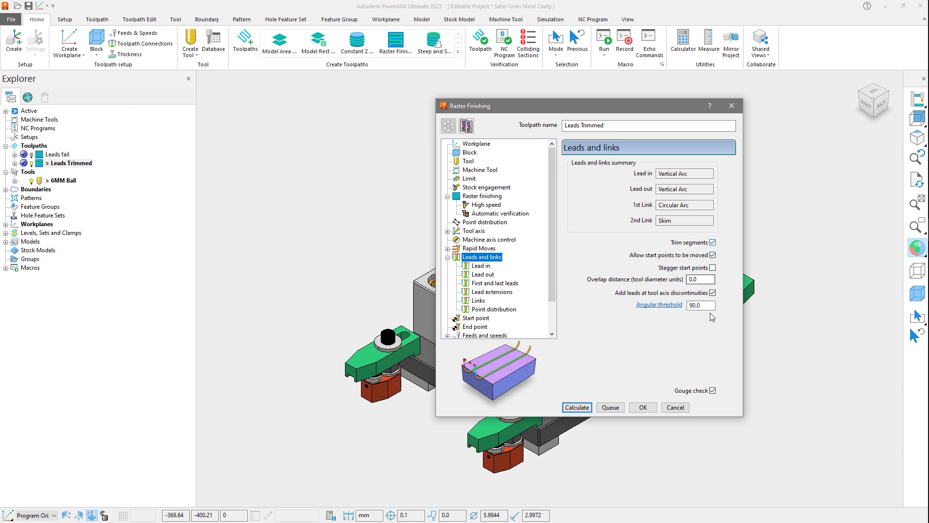
left_click(676, 407)
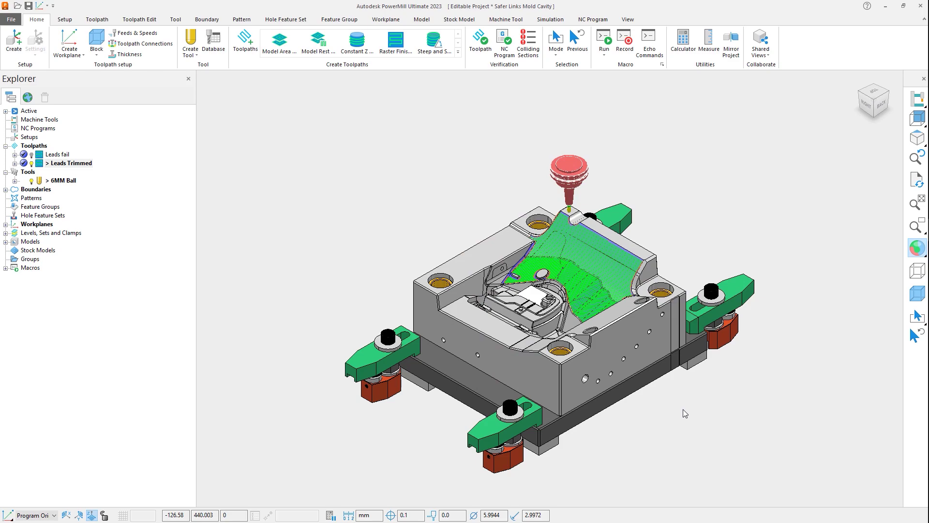
Step: Zoom in on the cavity toolpath
scroll(683, 409, "up", 6)
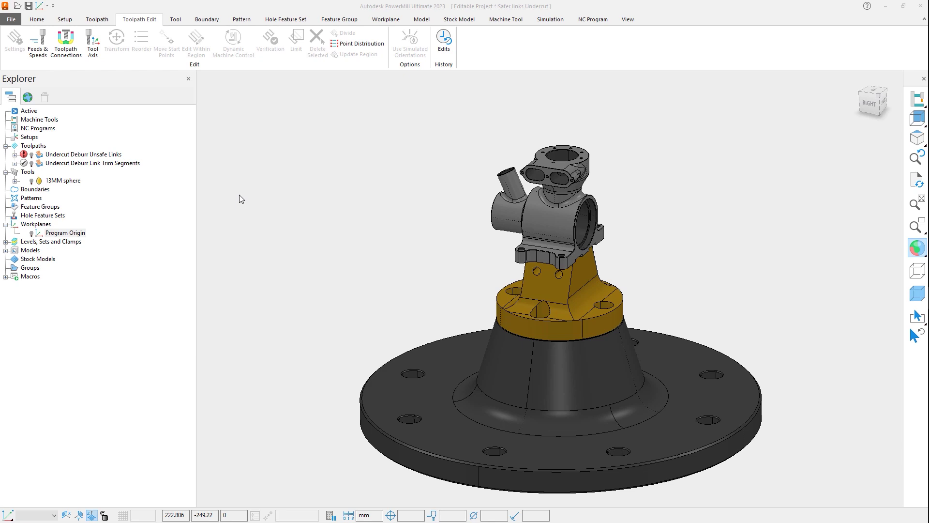
Step: Activate Undercut Deburr Unsafe Links and run a gouge check against models, accepting the result
double_click(41, 155)
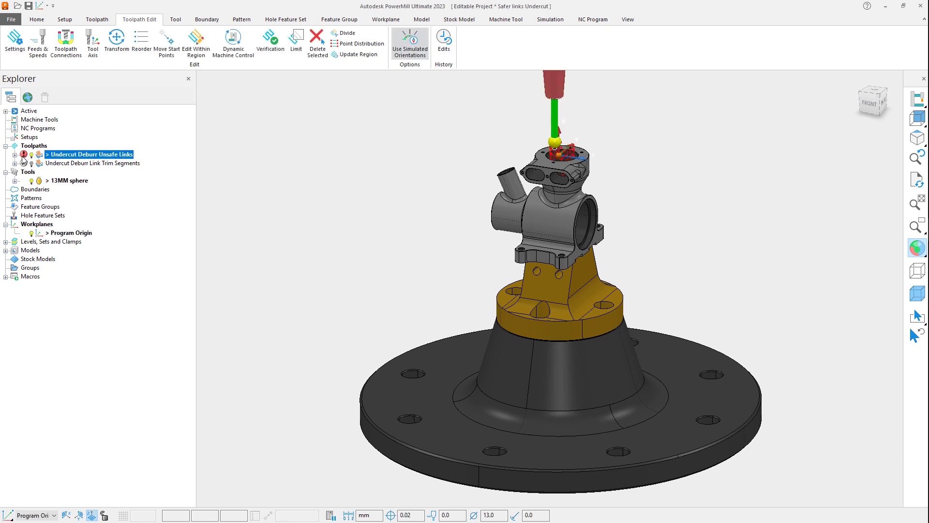
left_click(270, 42)
left_click(326, 401)
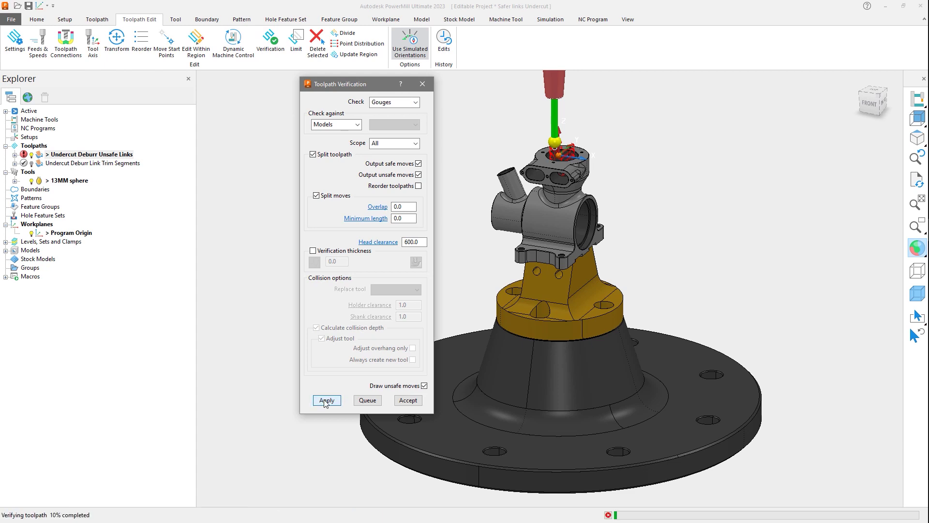
left_click(386, 420)
left_click(409, 401)
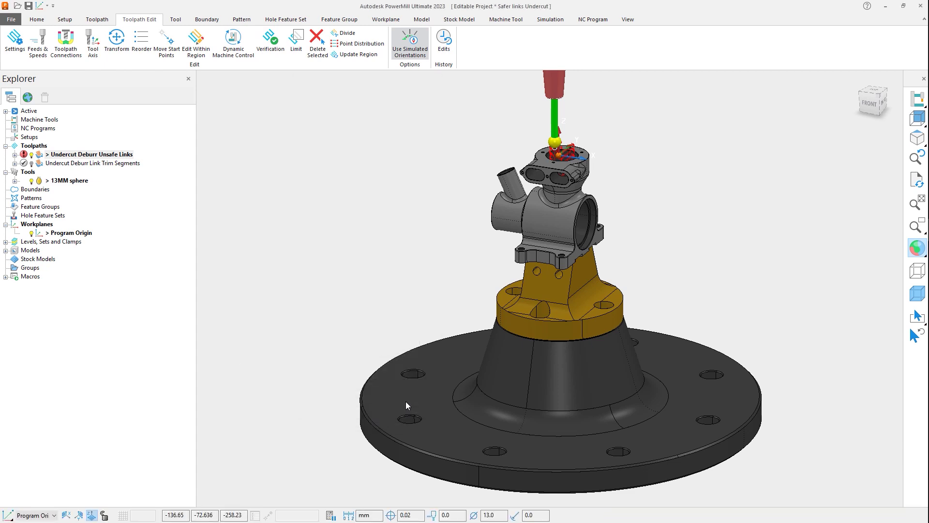
right_click(85, 158)
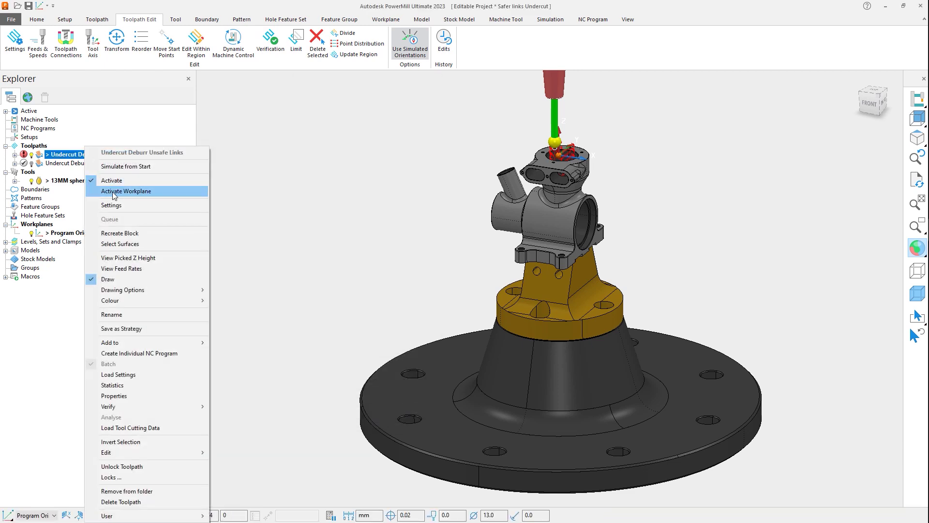
Step: Inspect the horizontal-arc lead in and lead out settings (45.0 angle, 3.0 radius), then close with OK
left_click(117, 206)
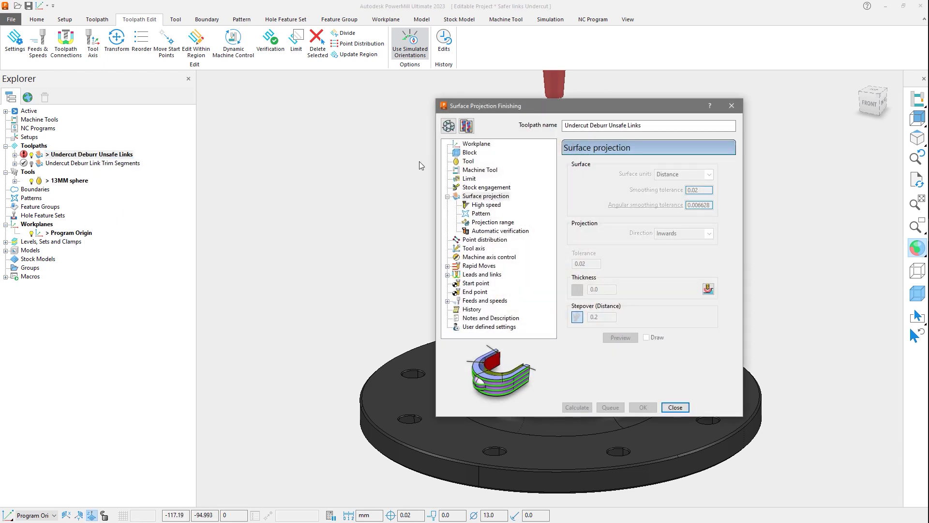
left_click(448, 275)
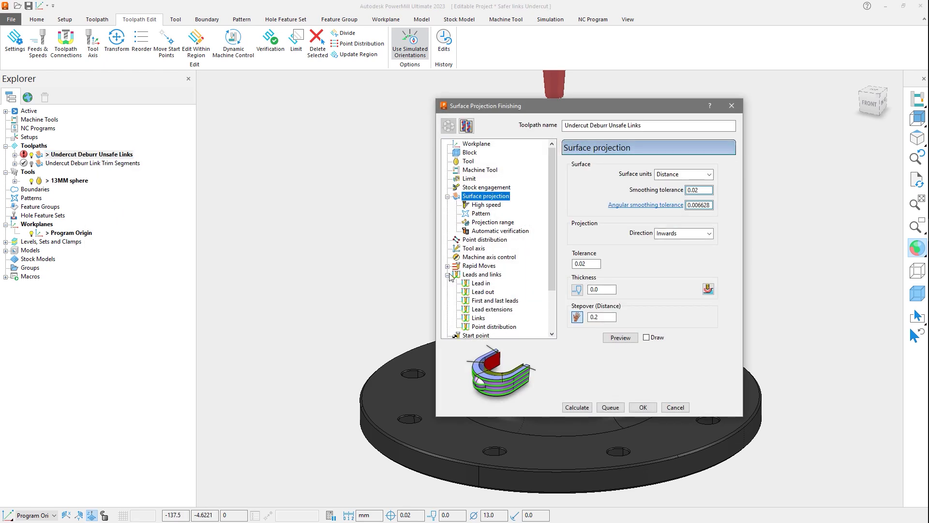
left_click(479, 284)
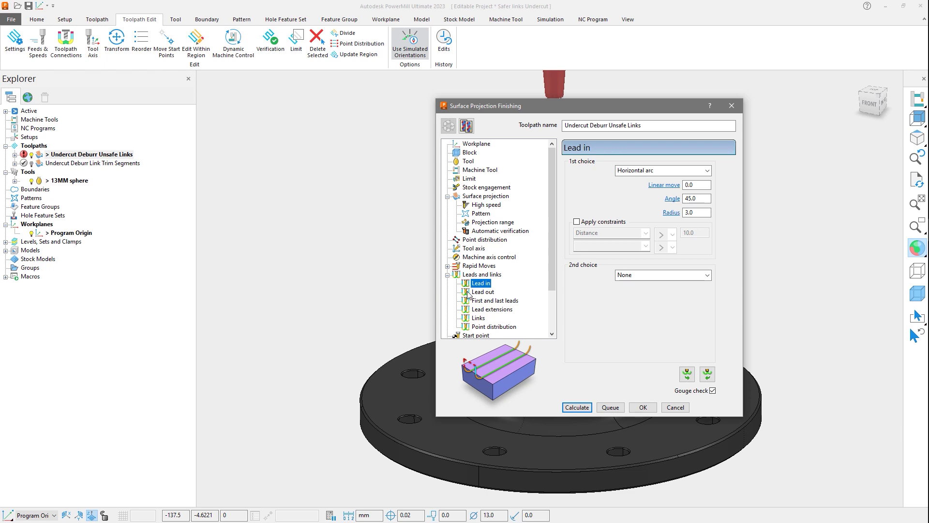
left_click(469, 292)
left_click(644, 408)
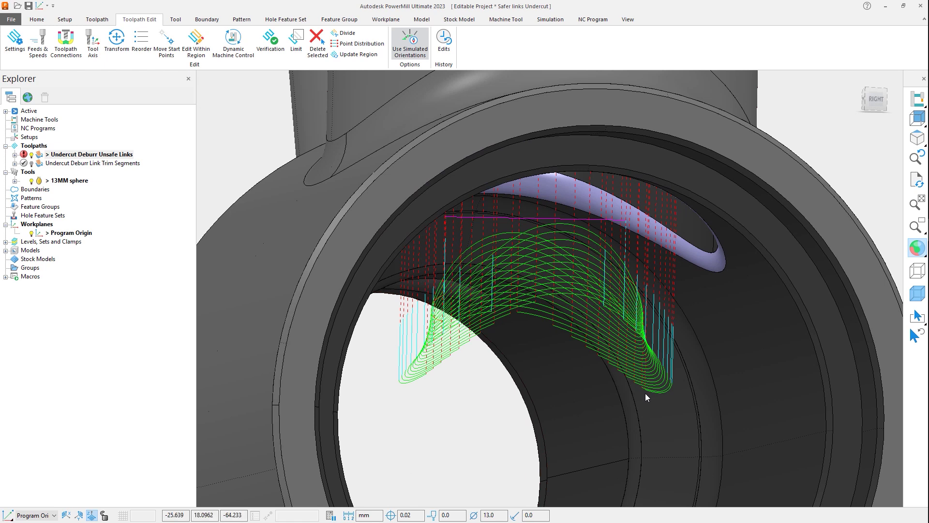
Step: Play Undercut Deburr Unsafe Links from its start inside the bore, then activate Undercut Deburr Link Trim Segments
right_click(646, 390)
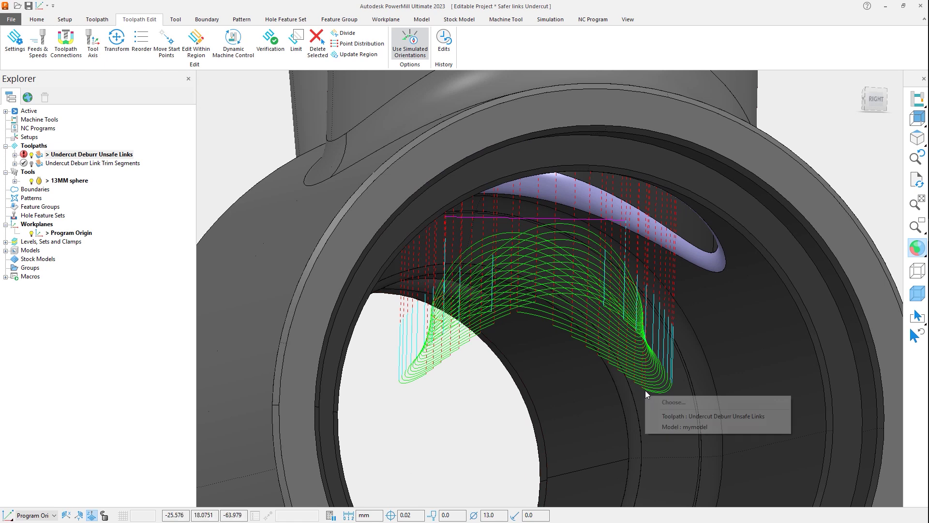
left_click(658, 417)
left_click(670, 25)
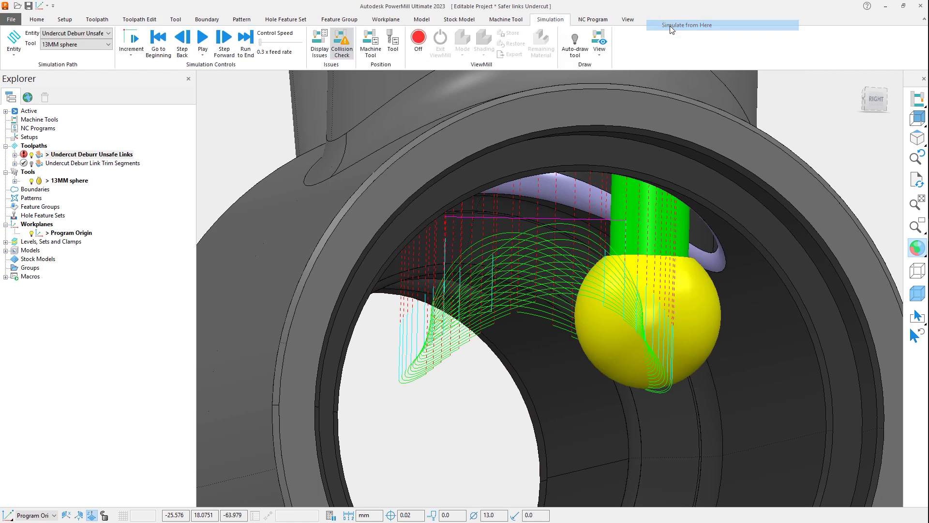
left_click(203, 46)
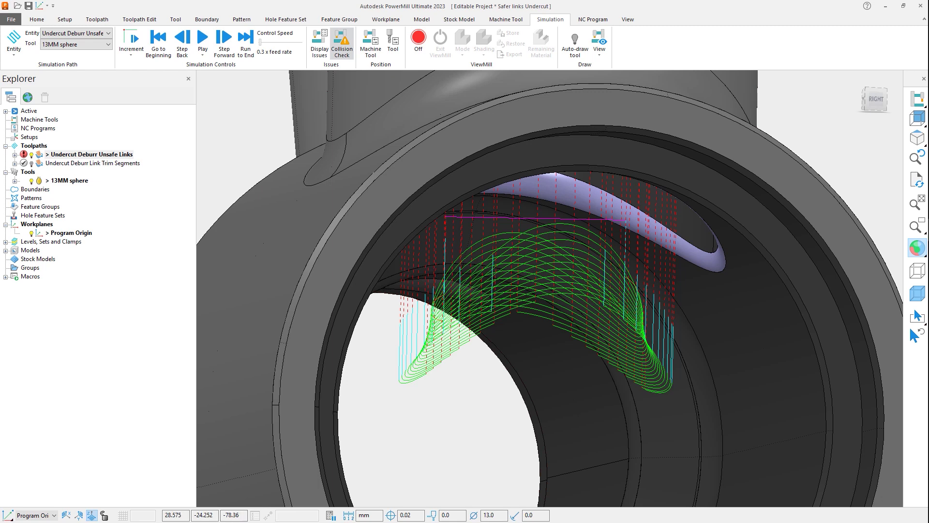
double_click(38, 164)
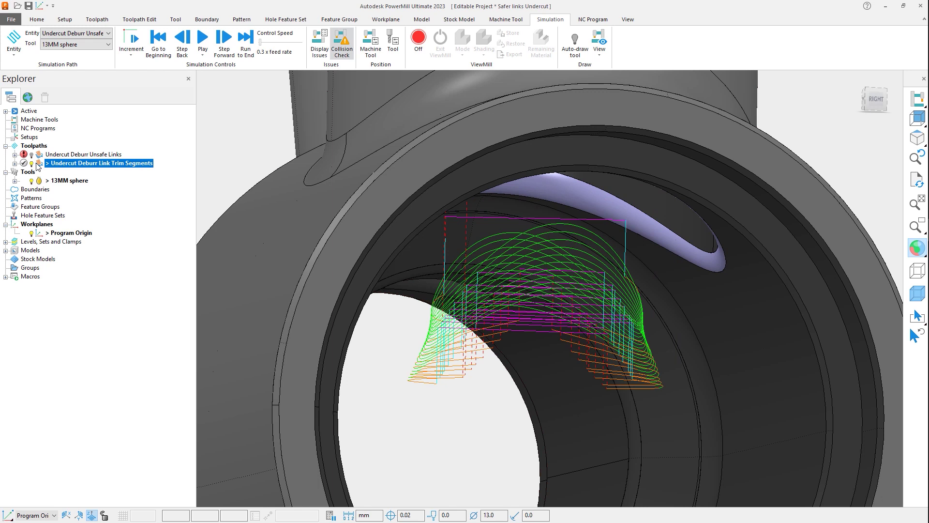